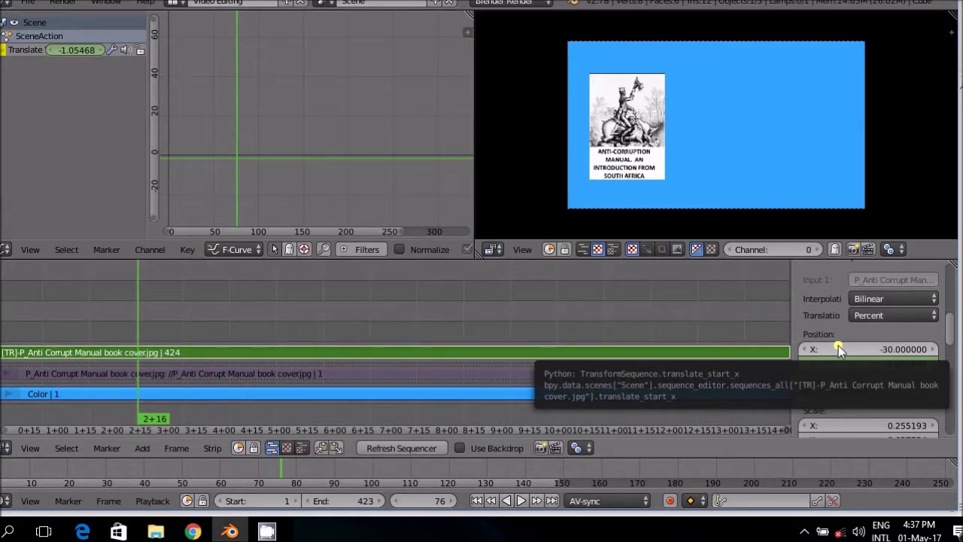
{"action": "key", "text": "i"}
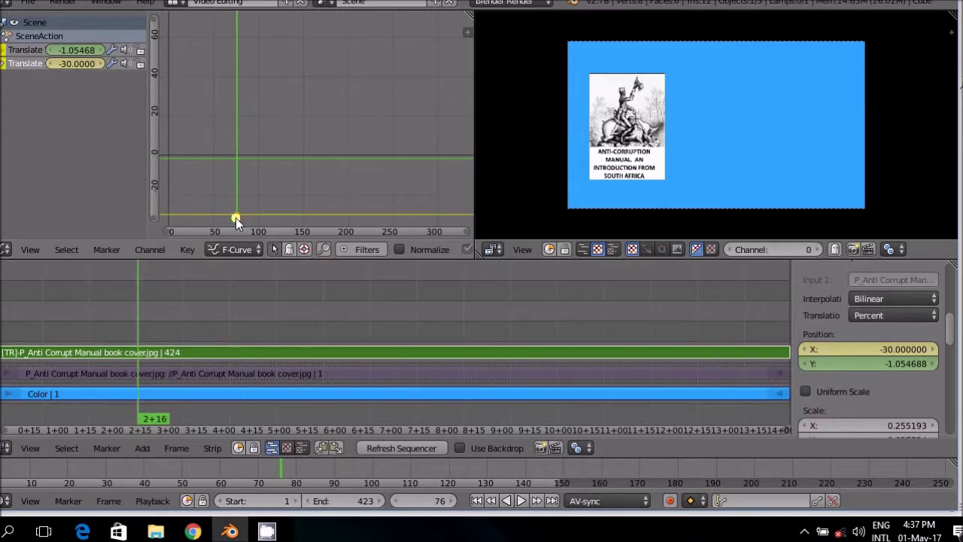
- Add a second Position X keyframe at -30 on frame 374, then deselect the keyframes
{"action": "left_click", "coordinate": [695, 396]}
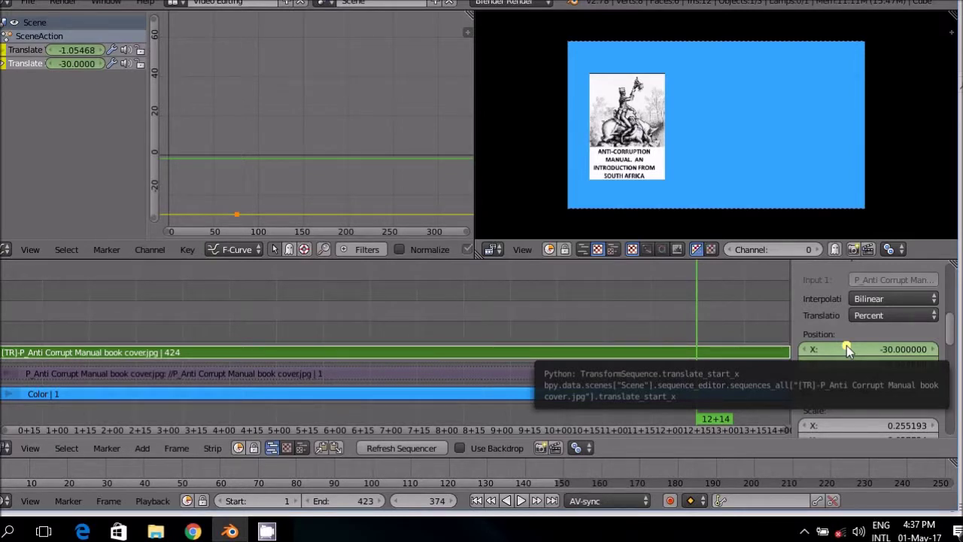
{"action": "key", "text": "i"}
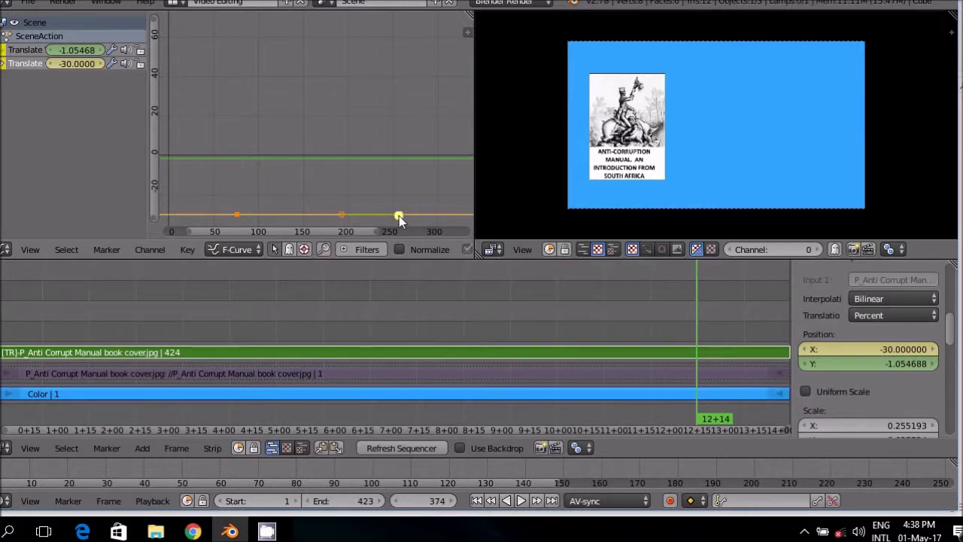
{"action": "left_click", "coordinate": [16, 67]}
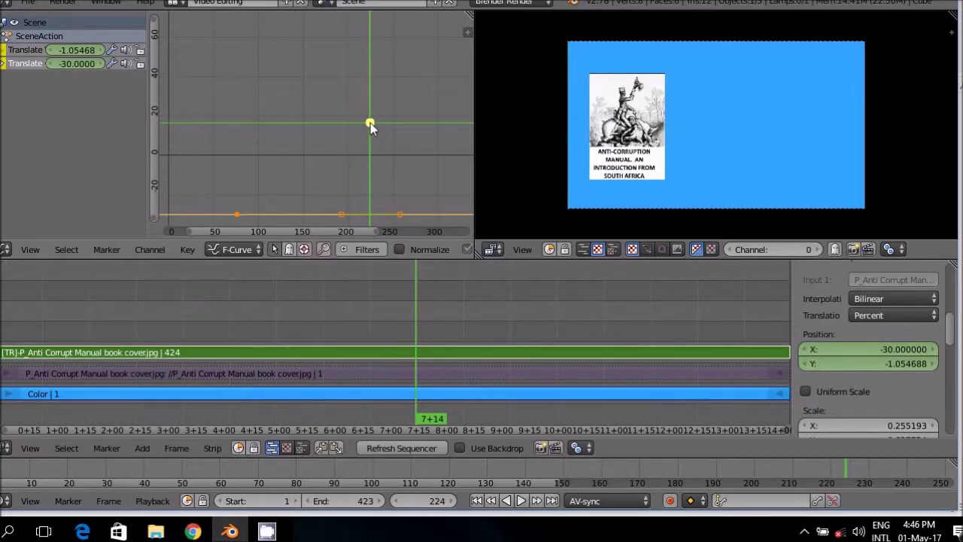
- Zoom and pan the Graph Editor to fit the flat X curve, then select its last keyframe
{"action": "mouse_move", "coordinate": [370, 124]}
{"action": "middle_mouse_down", "text": "ctrl"}
{"action": "mouse_move", "coordinate": [333, 123]}
{"action": "mouse_move", "coordinate": [365, 133]}
{"action": "mouse_move", "coordinate": [364, 83]}
{"action": "mouse_move", "coordinate": [366, 110]}
{"action": "mouse_move", "coordinate": [378, 120]}
{"action": "mouse_move", "coordinate": [358, 119]}
{"action": "middle_mouse_up", "text": "ctrl"}
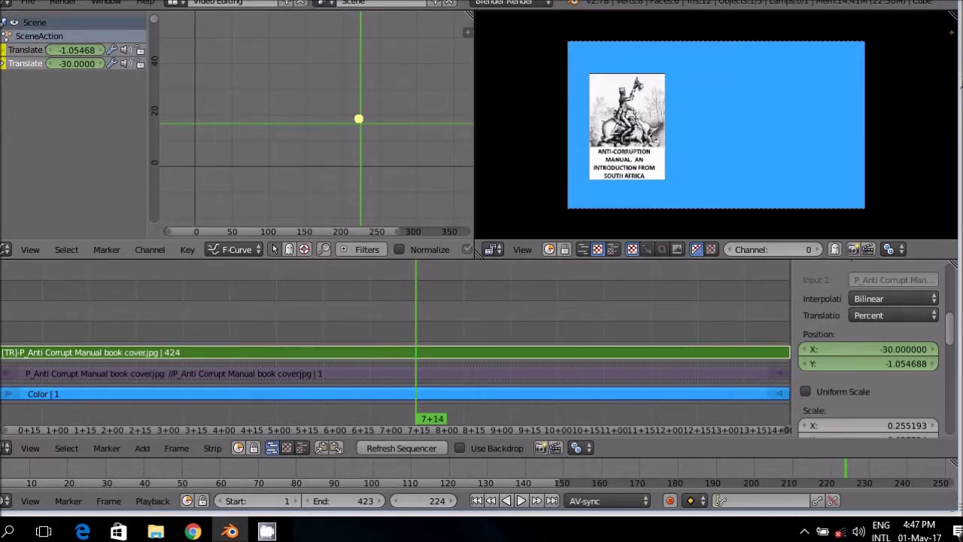
{"action": "middle_click_drag", "start_coordinate": [358, 119], "coordinate": [294, 86]}
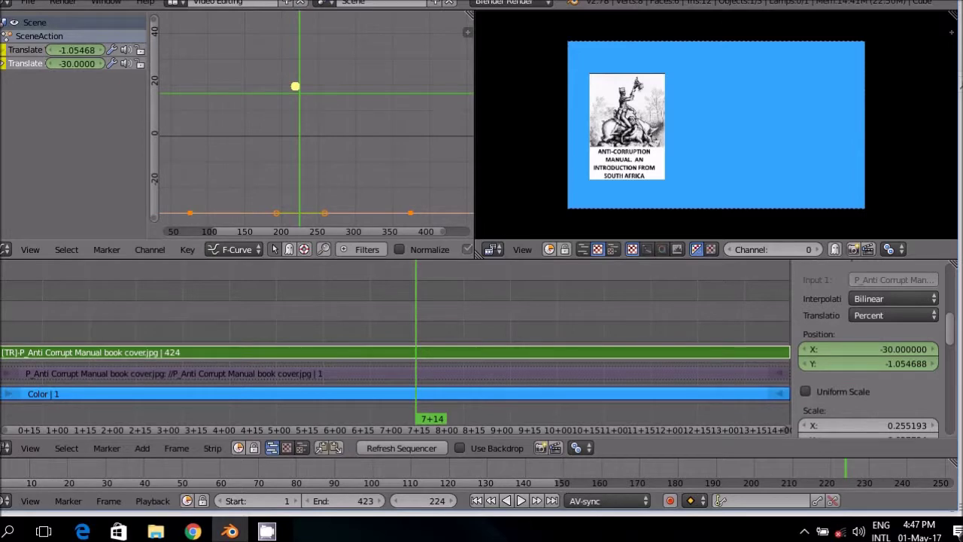
{"action": "key", "text": "shift+space"}
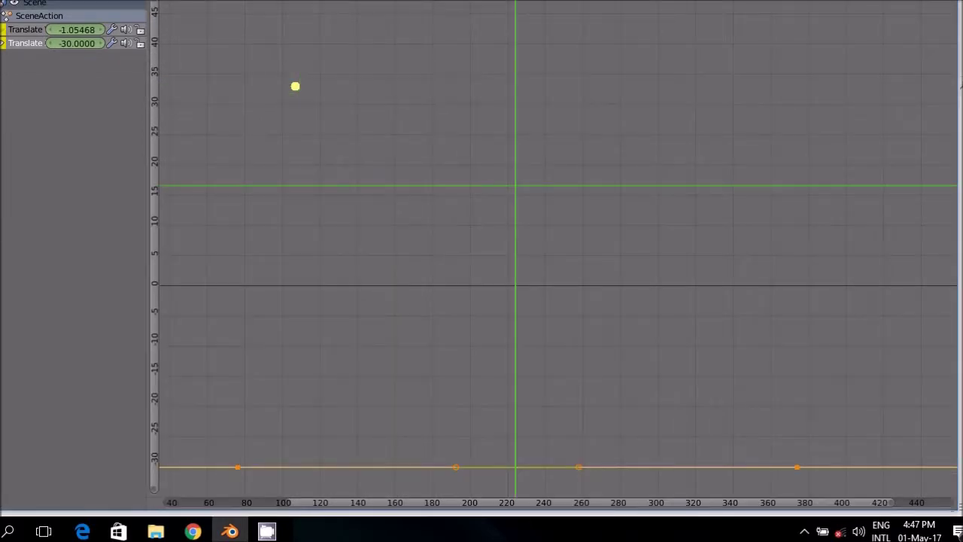
{"action": "key", "text": "shift+space"}
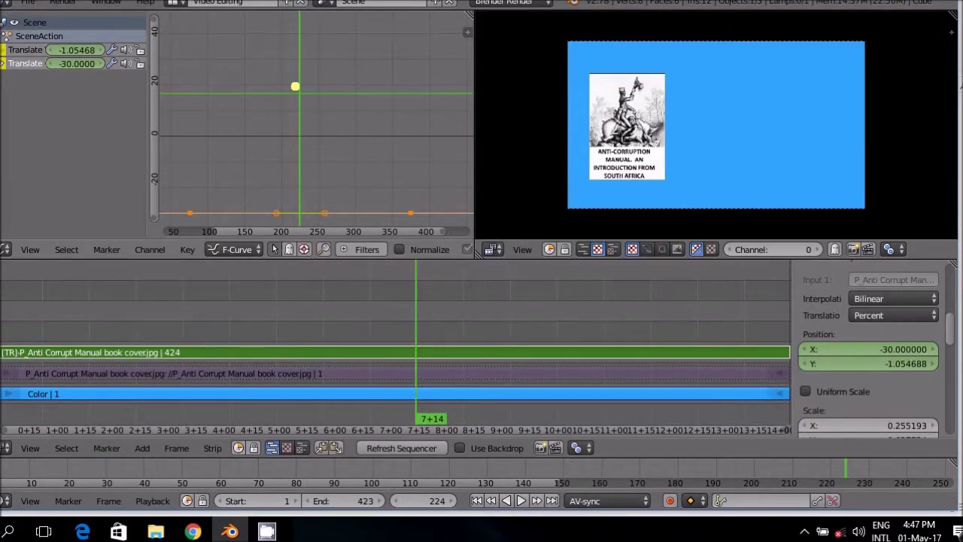
{"action": "key", "text": "shift+space"}
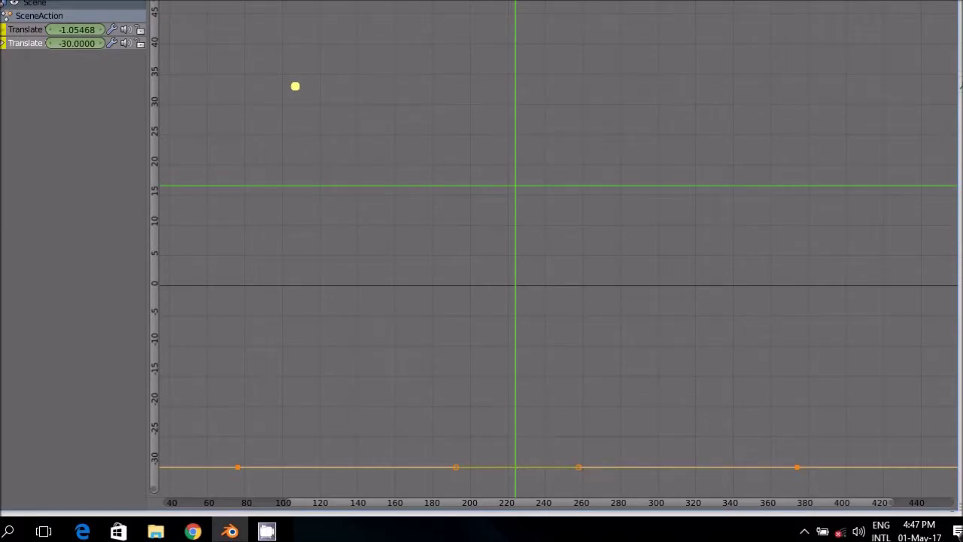
{"action": "key", "text": "shift+space"}
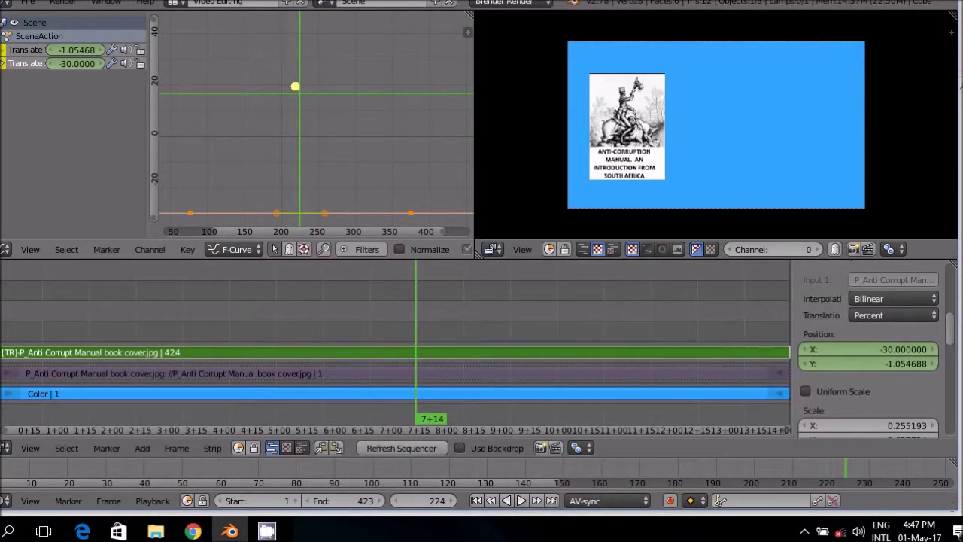
{"action": "right_click", "coordinate": [409, 214]}
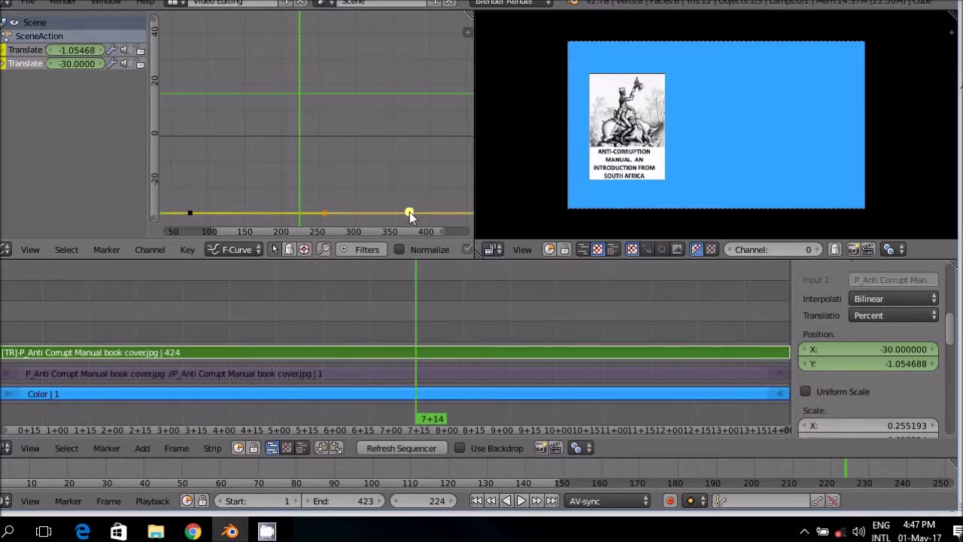
- Raise the last X keyframe from -30 to about 30 so the curve climbs
{"action": "key", "text": "g"}
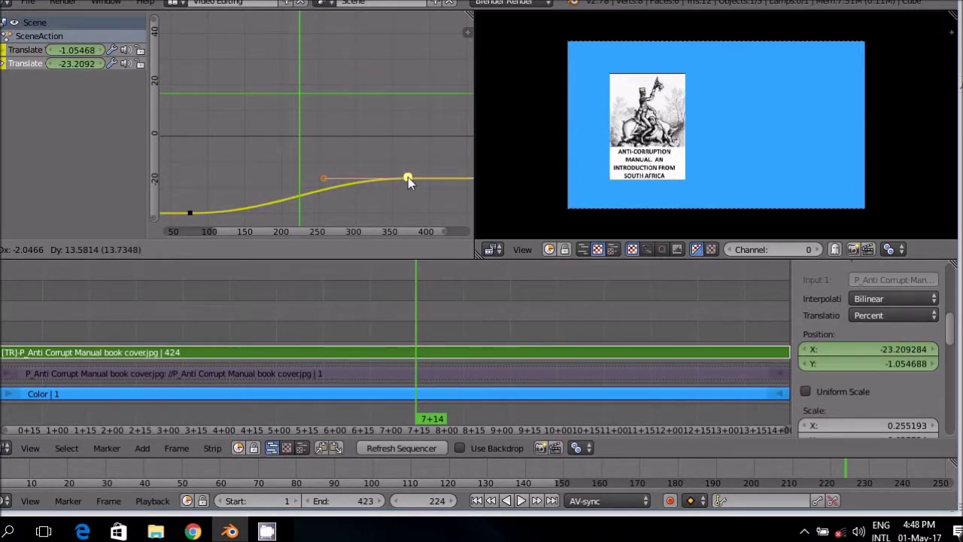
{"action": "left_click", "coordinate": [407, 177]}
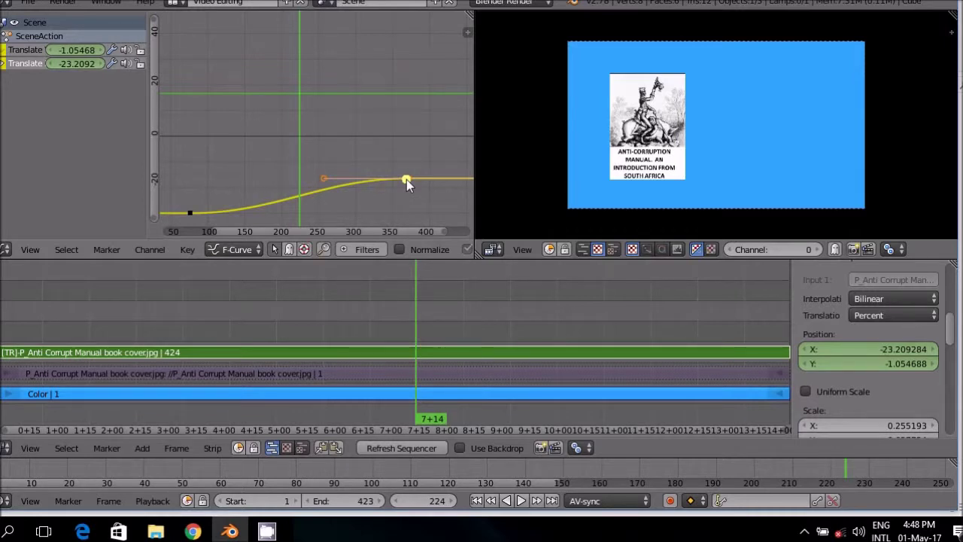
{"action": "key", "text": "g"}
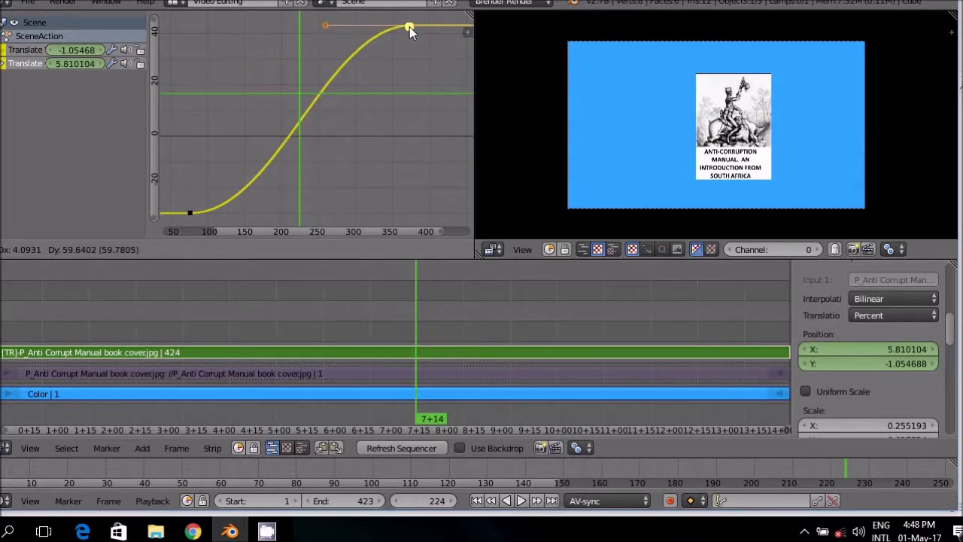
{"action": "left_click", "coordinate": [409, 28]}
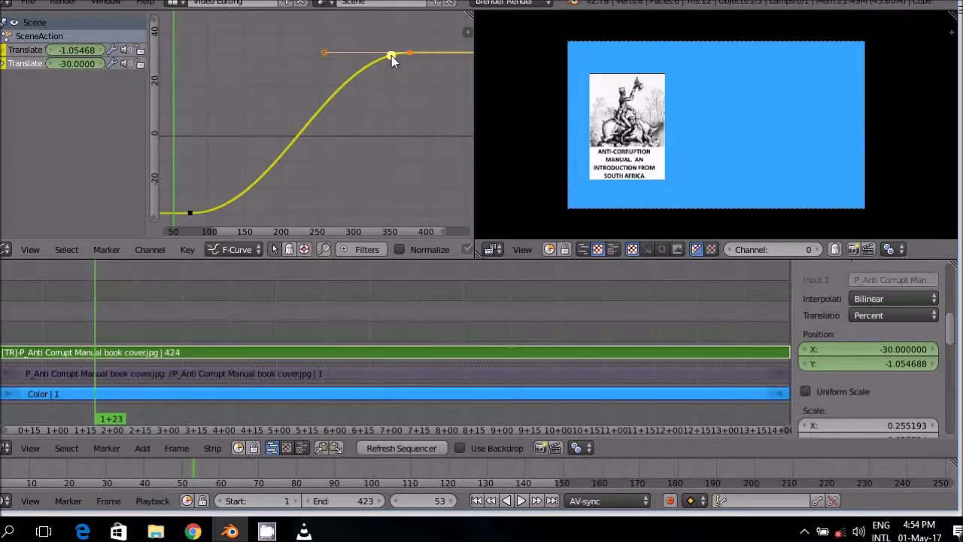
- Nudge the top keyframe right and start pulling its left Bezier handle leftward
{"action": "left_click_drag", "start_coordinate": [391, 55], "coordinate": [406, 57]}
{"action": "mouse_move", "coordinate": [406, 54]}
{"action": "left_mouse_down"}
{"action": "mouse_move", "coordinate": [391, 54]}
{"action": "mouse_move", "coordinate": [415, 54]}
{"action": "left_mouse_up"}
{"action": "mouse_move", "coordinate": [332, 57]}
{"action": "left_mouse_down"}
{"action": "mouse_move", "coordinate": [318, 53]}
{"action": "mouse_move", "coordinate": [324, 58]}
{"action": "left_mouse_up"}
{"action": "key", "text": "g"}
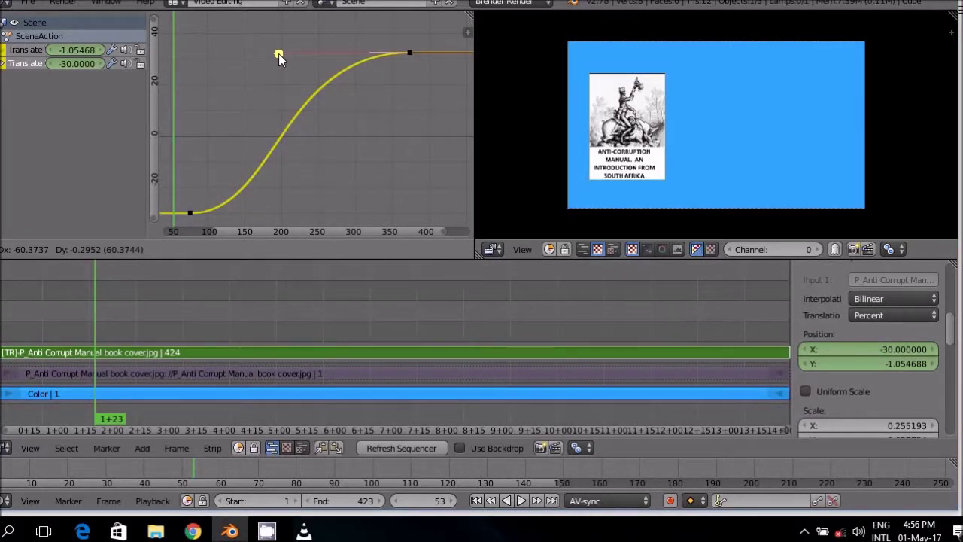
- Confirm the stretched left handle, then stretch the first keyframe's right handle along the flat line
{"action": "left_click", "coordinate": [278, 54]}
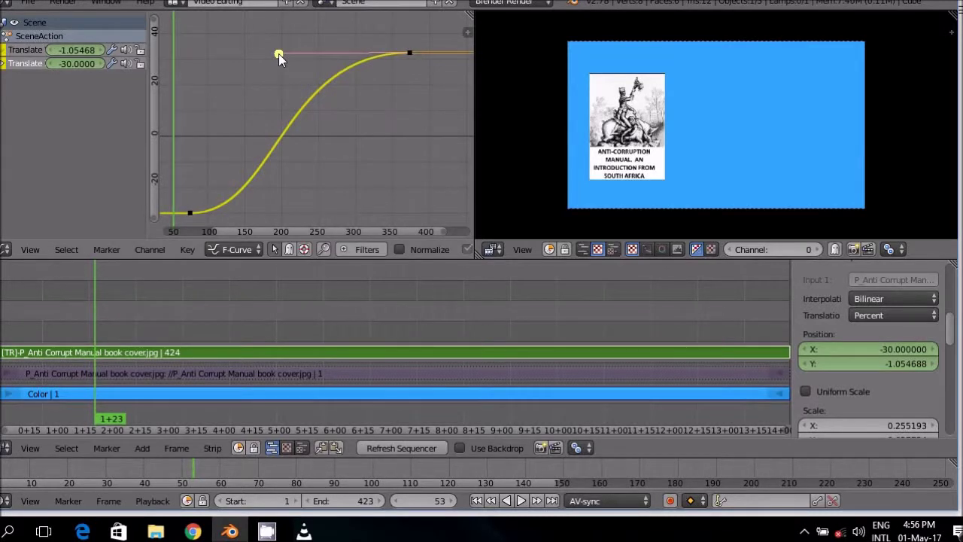
{"action": "right_click", "coordinate": [191, 213]}
{"action": "right_click", "coordinate": [190, 213]}
{"action": "right_click", "coordinate": [276, 212]}
{"action": "key", "text": "g"}
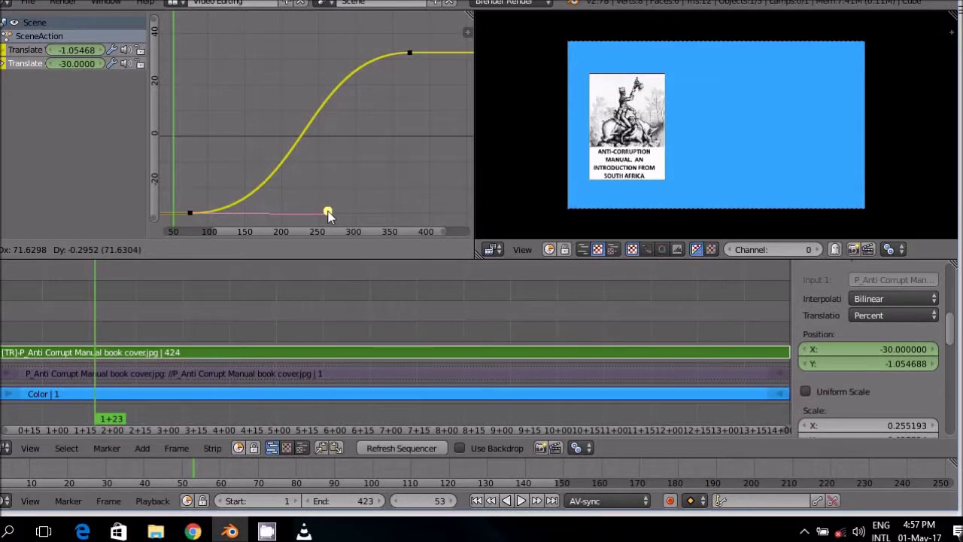
{"action": "left_click", "coordinate": [328, 214]}
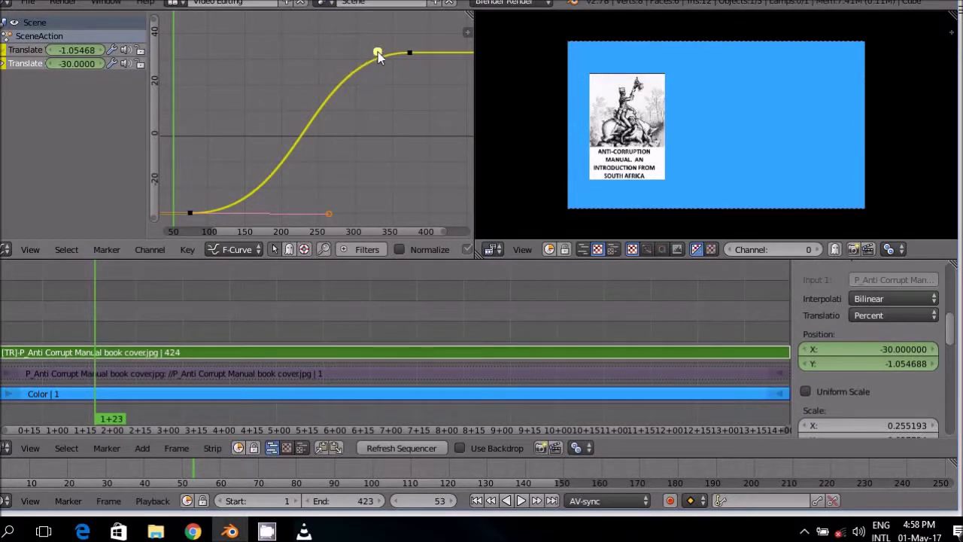
- Drag the top keyframe's left handle rightward to refine the curve's upper bend
{"action": "right_click_drag", "start_coordinate": [400, 56], "coordinate": [456, 51]}
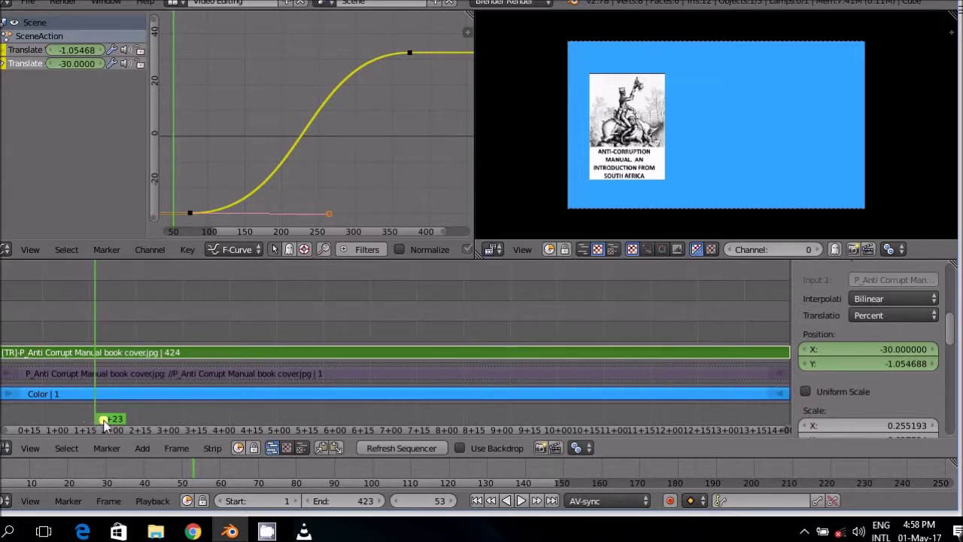
- Rewind to frame 1 and play the animation to watch the book cover slide right
{"action": "left_click_drag", "start_coordinate": [105, 425], "coordinate": [3, 422]}
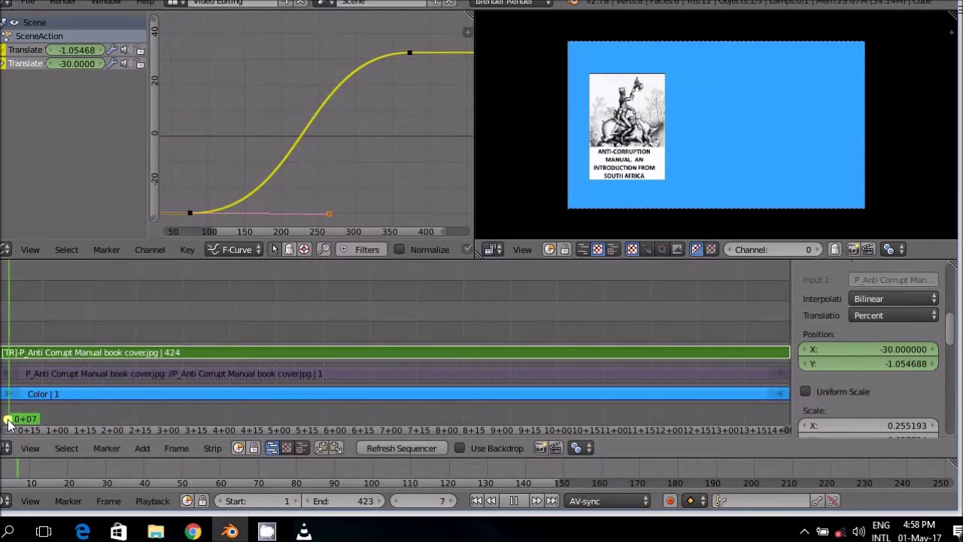
{"action": "key", "text": "alt+a"}
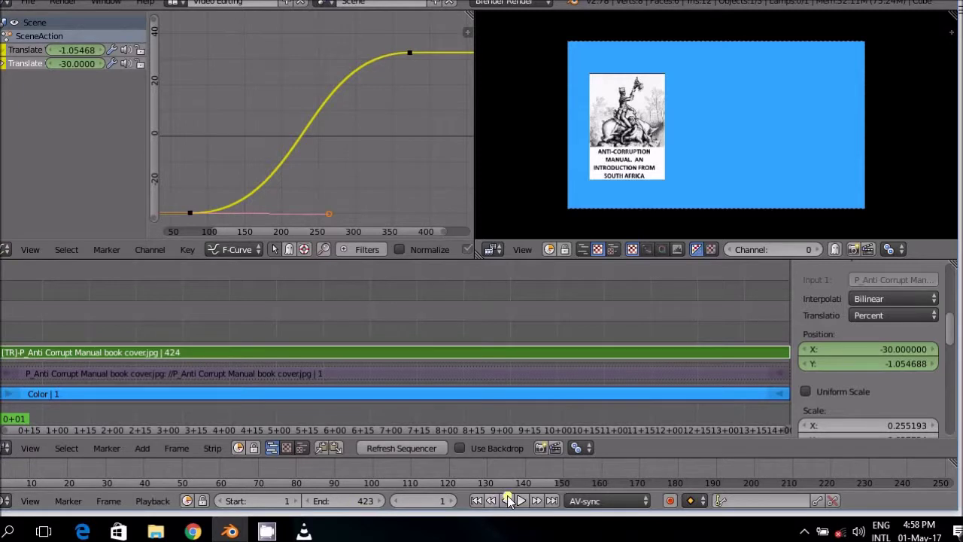
{"action": "left_click", "coordinate": [515, 501]}
{"action": "left_click", "coordinate": [522, 501]}
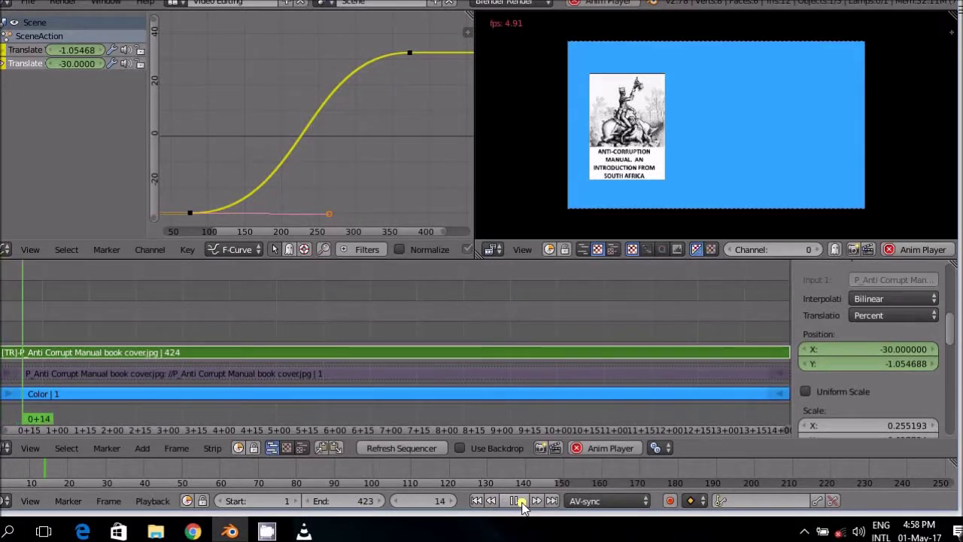